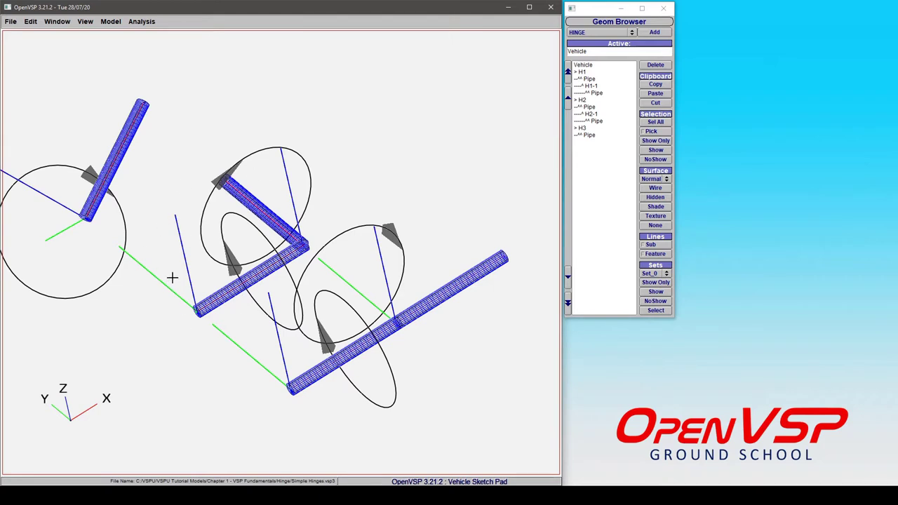
# Select H1 in the Geom Browser to bring up the Hinge: H1 editor on Motion.
pyautogui.click(583, 73)
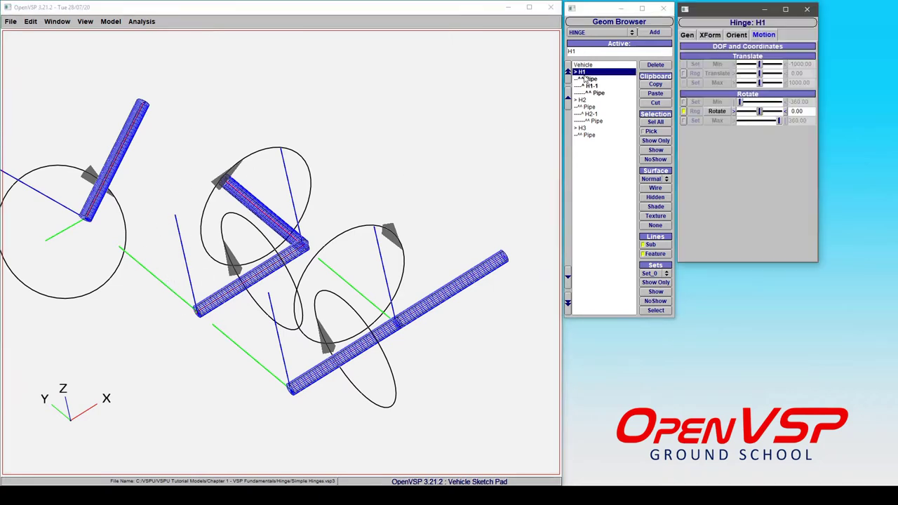
# Check H1's XForm, rotate it to about -42.86 degrees, then view its Orient settings.
pyautogui.click(709, 35)
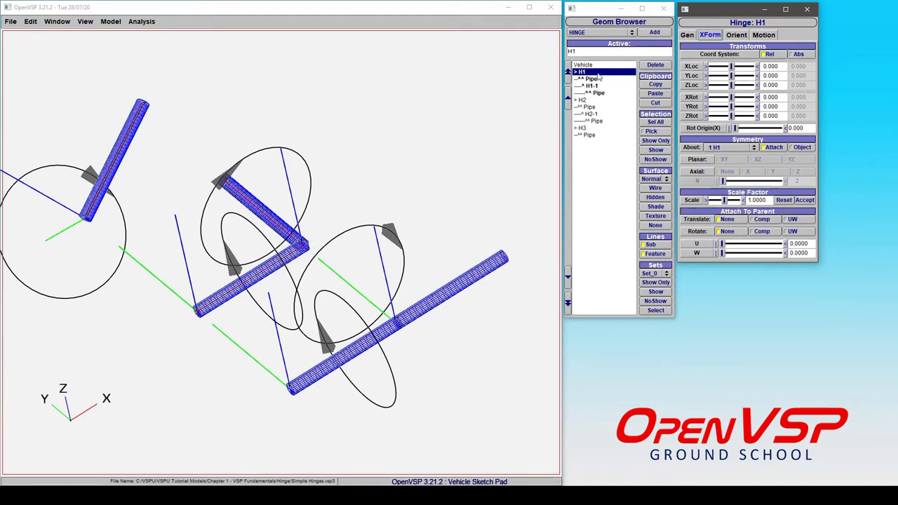
pyautogui.click(762, 35)
pyautogui.moveTo(758, 112)
pyautogui.mouseDown()
pyautogui.moveTo(779, 111)
pyautogui.moveTo(759, 109)
pyautogui.mouseUp()
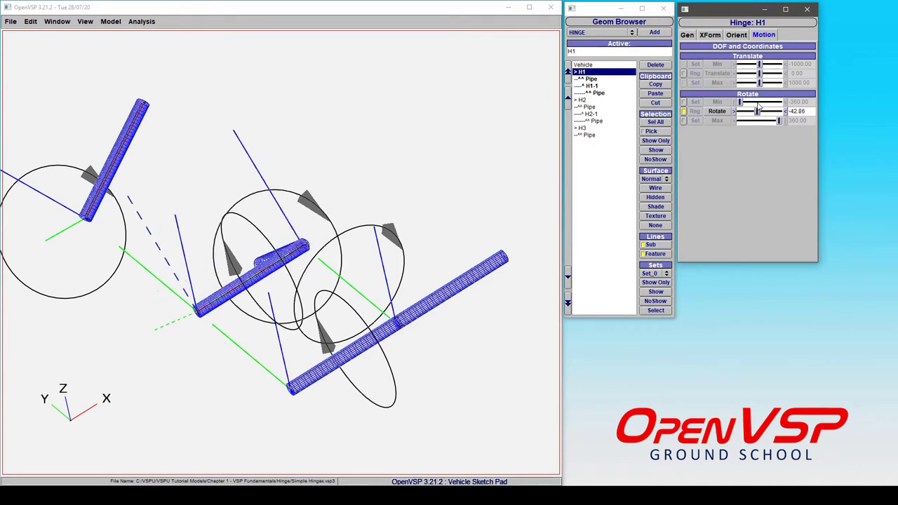
pyautogui.click(737, 35)
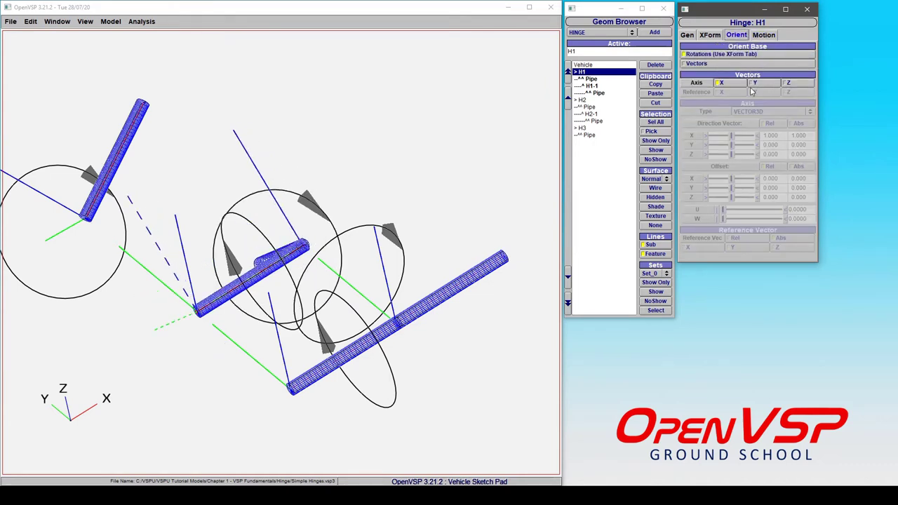
# Swing nested hinge H1-1 back and forth, leave it at 0, then reselect H1.
pyautogui.click(595, 88)
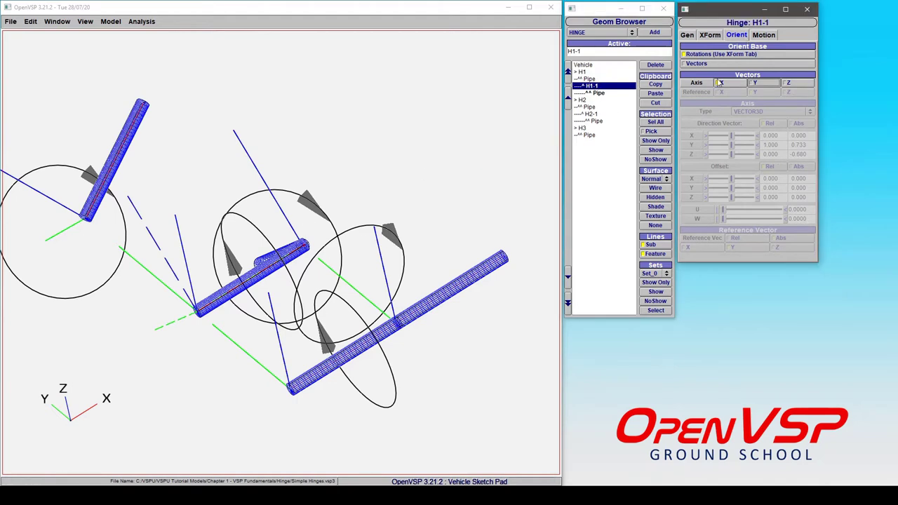
pyautogui.click(710, 35)
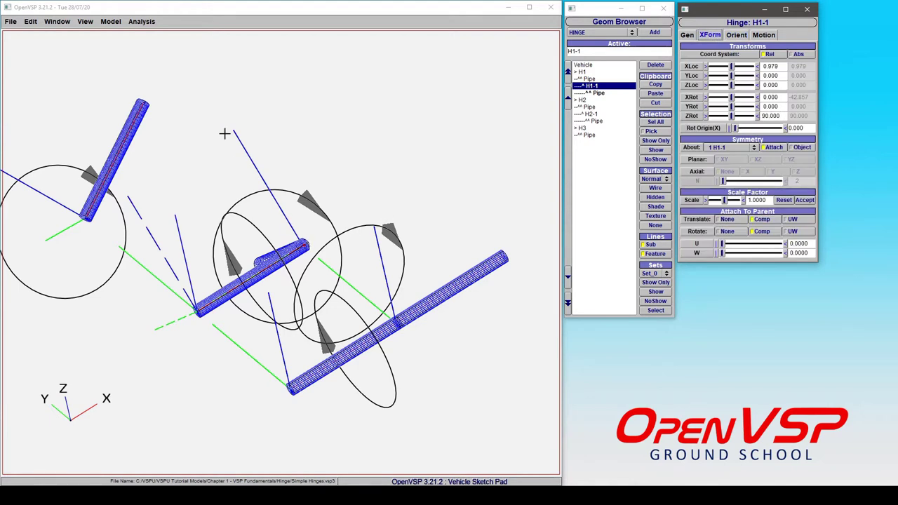
pyautogui.click(764, 35)
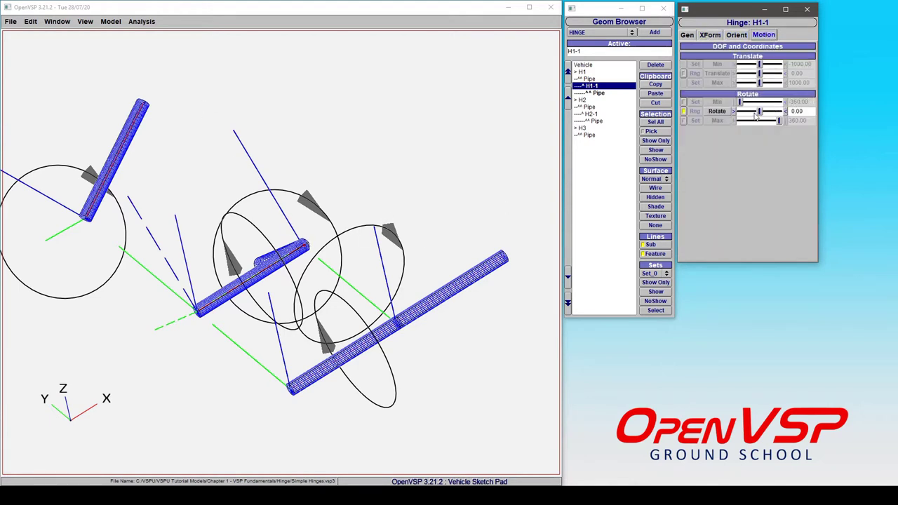
pyautogui.moveTo(774, 114); pyautogui.dragTo(755, 113)
pyautogui.moveTo(340, 241); pyautogui.dragTo(350, 232)
pyautogui.moveTo(756, 113); pyautogui.dragTo(777, 114)
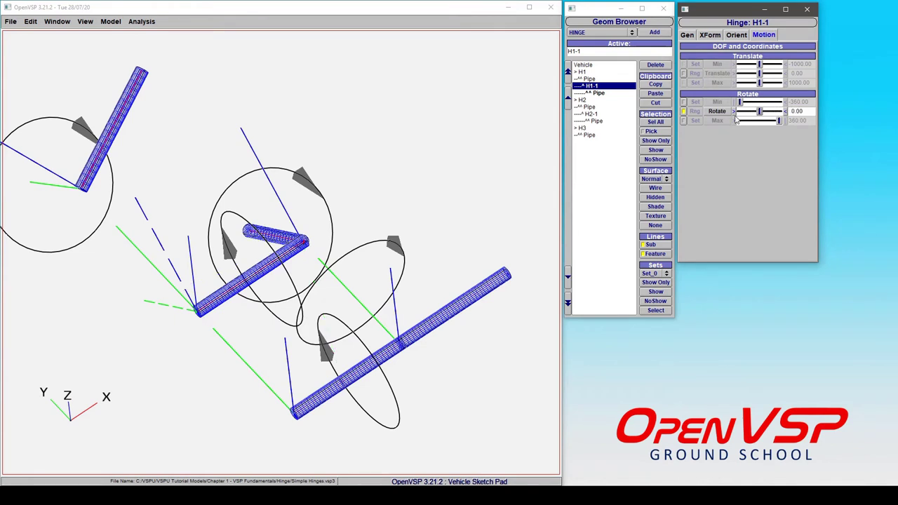
pyautogui.click(583, 71)
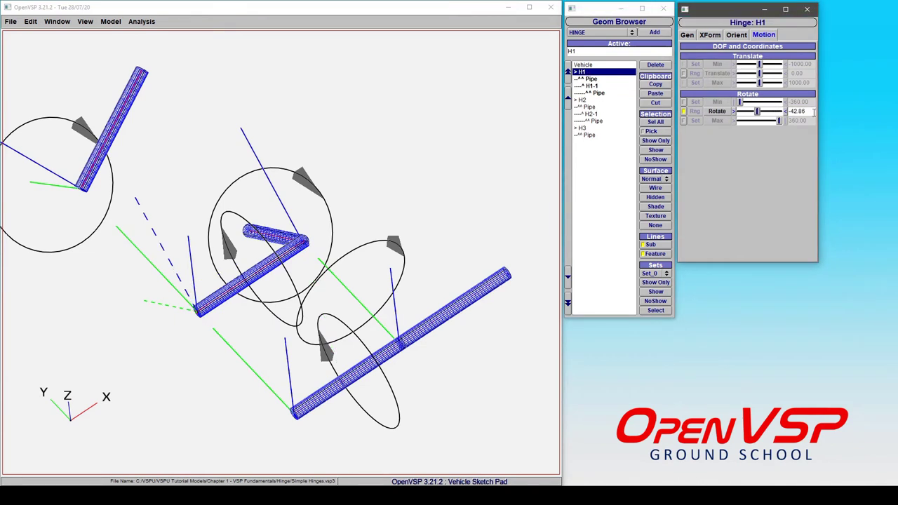
# Set H1's Rotate value to 0 so its pipe swings back.
pyautogui.doubleClick(814, 111)
pyautogui.write('0')
pyautogui.press('Return')
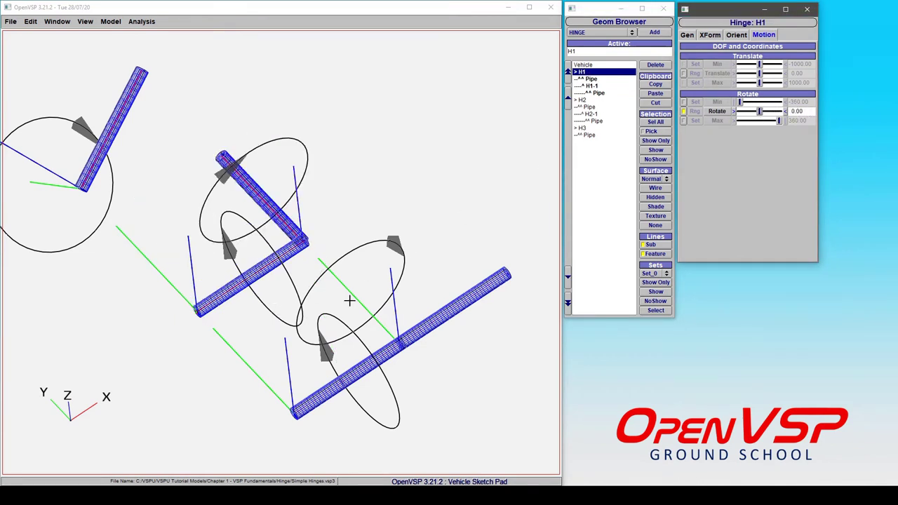
# Reframe the view on the hinges and select hinge H2-1 for editing.
pyautogui.moveTo(349, 300); pyautogui.dragTo(388, 353)
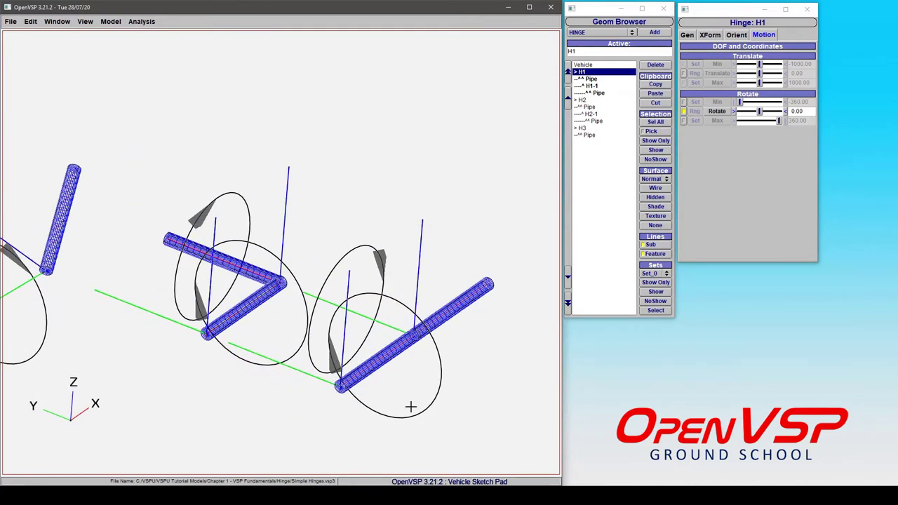
pyautogui.moveTo(350, 306); pyautogui.dragTo(282, 324)
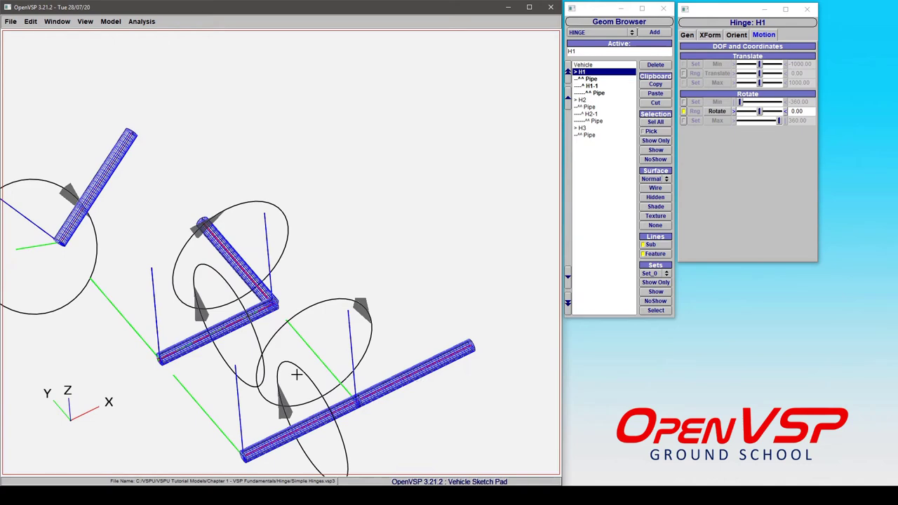
pyautogui.scroll(3, 360, 354)
pyautogui.moveTo(341, 351); pyautogui.dragTo(305, 255, button='right')
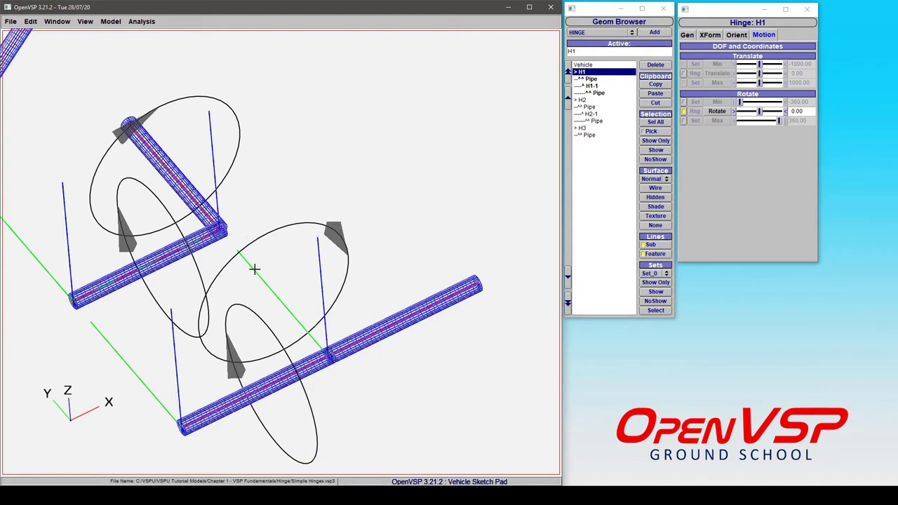
pyautogui.click(592, 115)
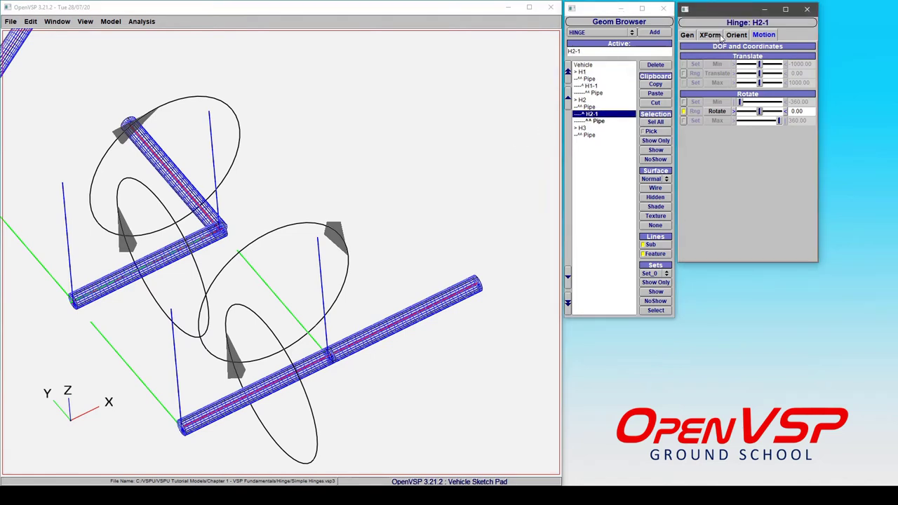
# Review H2-1's XForm and Orient settings, then rotate it to about -8.57 degrees.
pyautogui.click(710, 35)
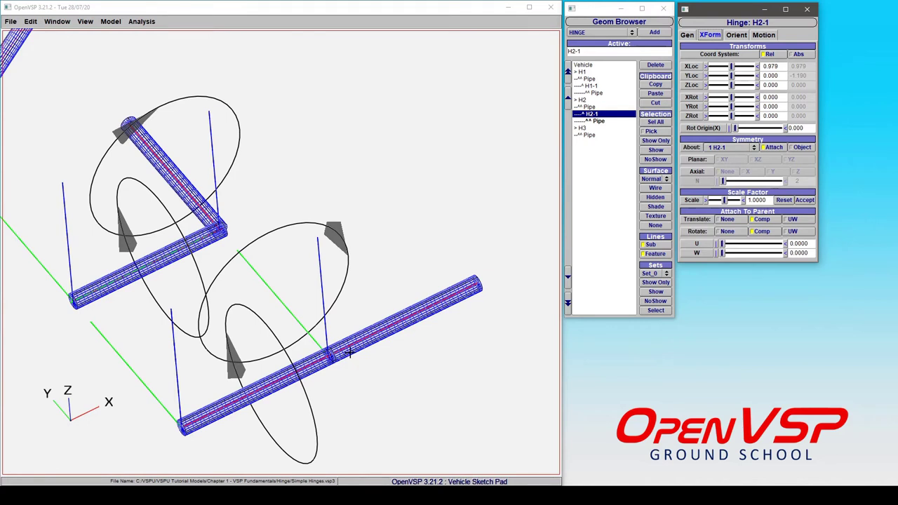
pyautogui.click(737, 35)
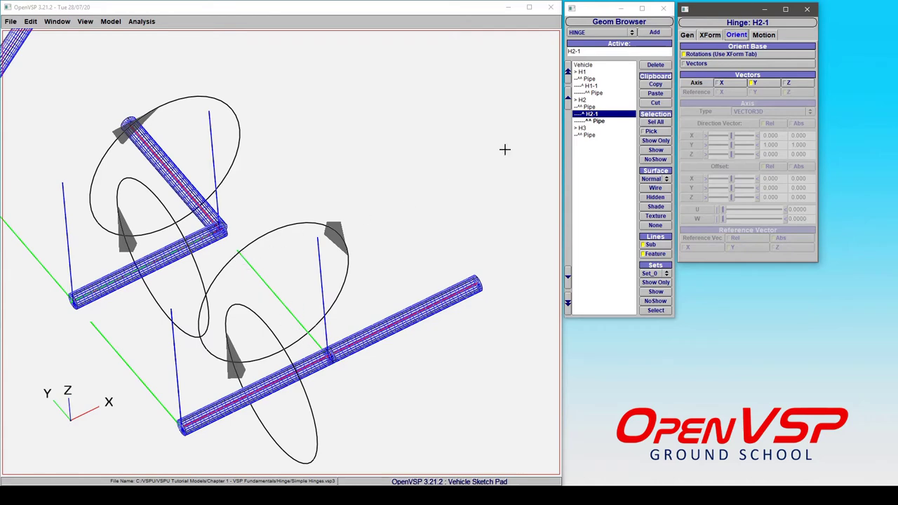
pyautogui.click(764, 34)
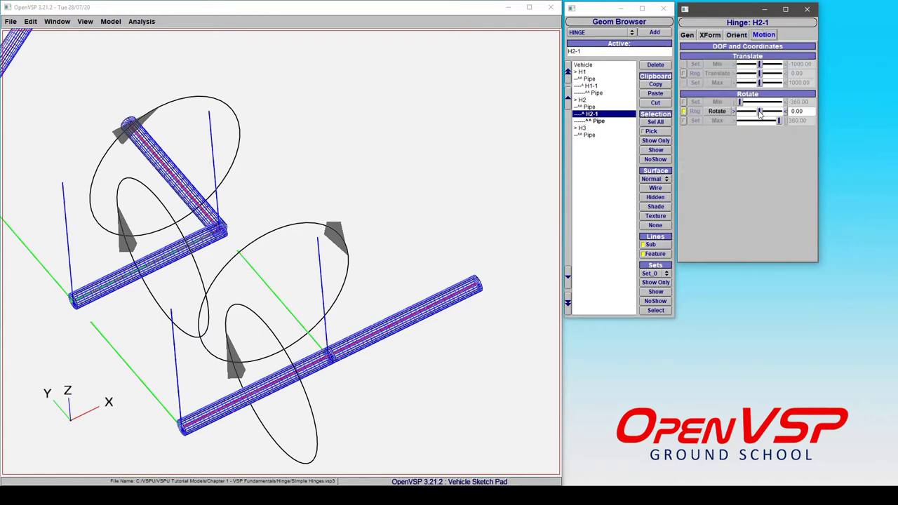
pyautogui.moveTo(759, 112)
pyautogui.mouseDown()
pyautogui.moveTo(767, 116)
pyautogui.moveTo(749, 116)
pyautogui.moveTo(758, 119)
pyautogui.mouseUp()
# On the Orient tab, cycle H2-1's rotation axis among X, Y and Z.
pyautogui.click(737, 35)
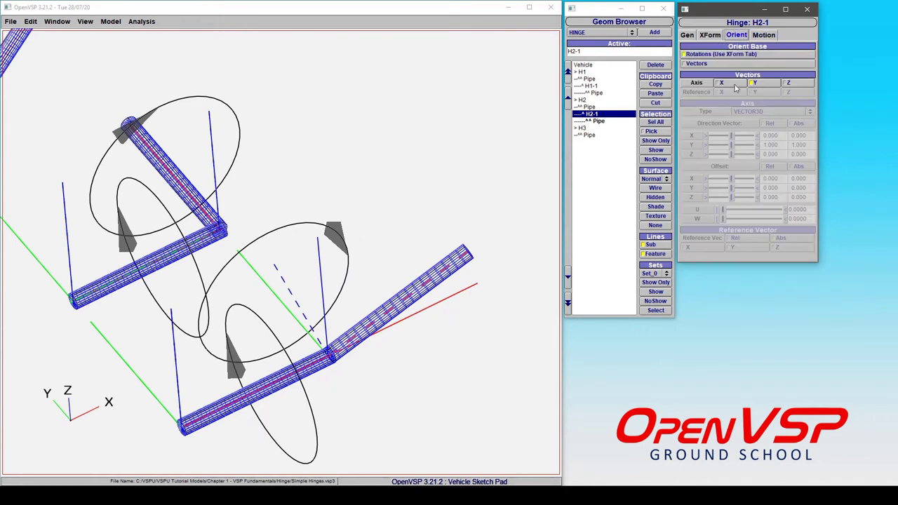
pyautogui.click(734, 85)
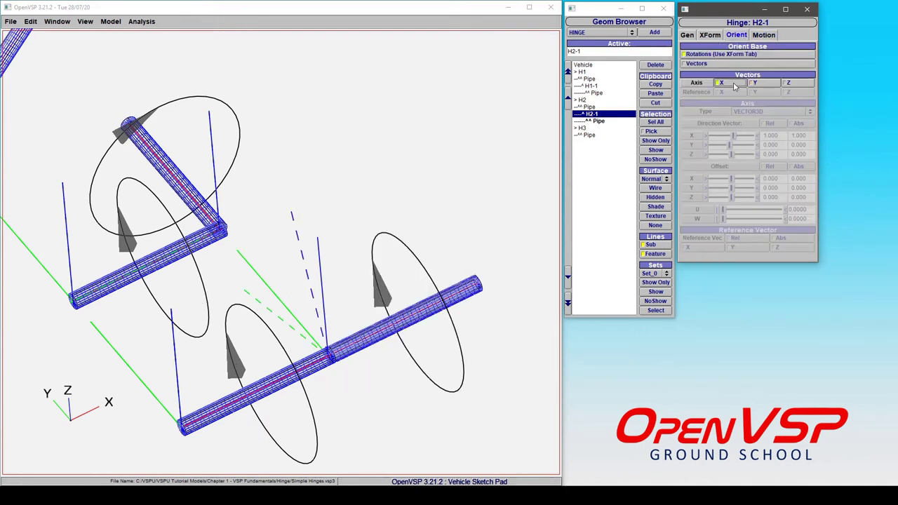
pyautogui.click(789, 83)
pyautogui.click(755, 82)
pyautogui.click(721, 82)
pyautogui.click(755, 83)
pyautogui.click(786, 82)
pyautogui.click(755, 83)
pyautogui.click(721, 83)
pyautogui.click(754, 83)
# Keep toggling H2-1's axis, settle on Y, and pan the view across the model.
pyautogui.click(786, 83)
pyautogui.click(751, 83)
pyautogui.click(721, 83)
pyautogui.click(787, 83)
pyautogui.click(754, 82)
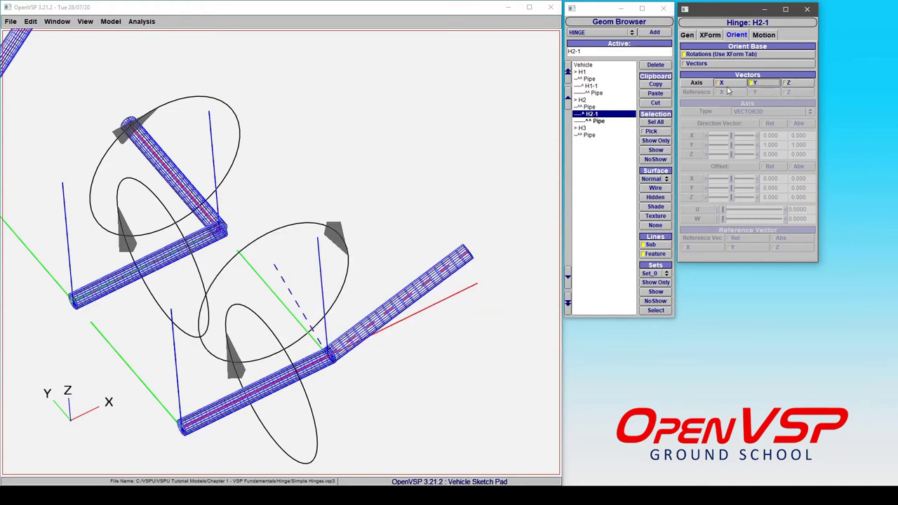
pyautogui.click(721, 83)
pyautogui.click(754, 82)
pyautogui.click(721, 83)
pyautogui.click(758, 84)
pyautogui.moveTo(142, 206); pyautogui.dragTo(330, 310, button='right')
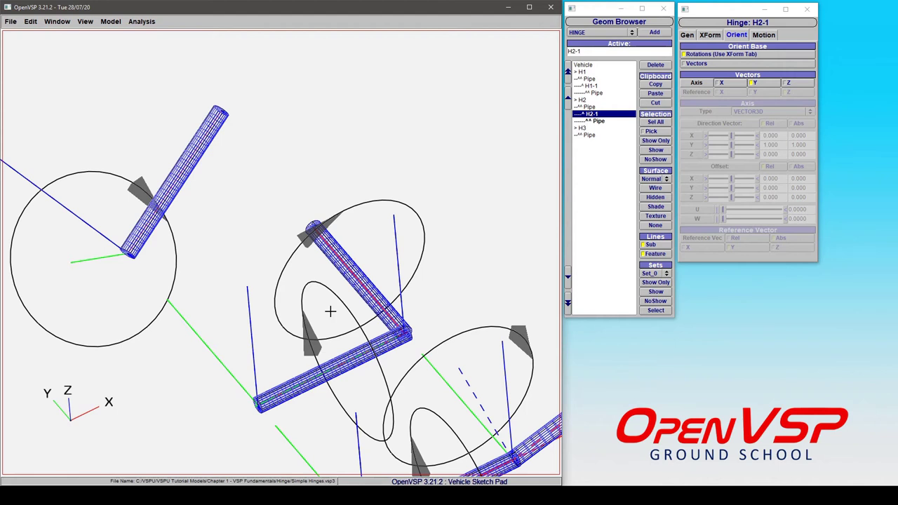
pyautogui.moveTo(153, 256); pyautogui.dragTo(286, 287, button='right')
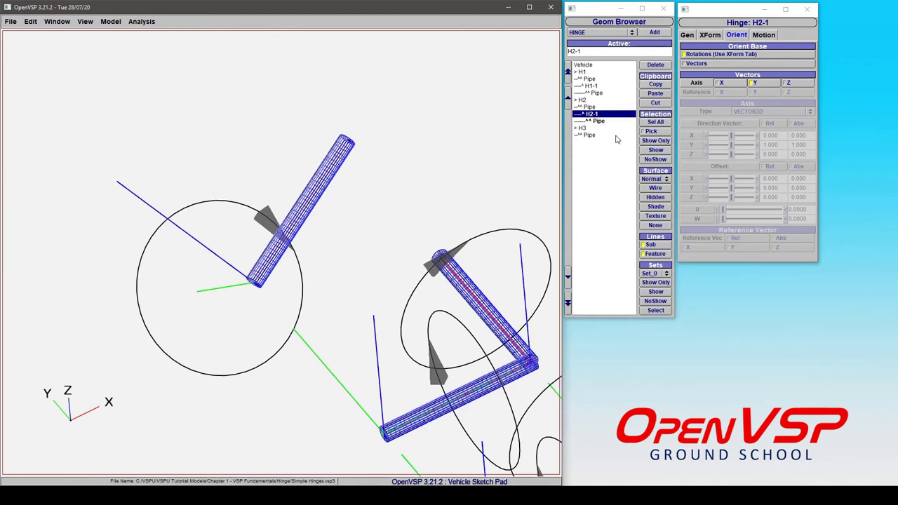
# Select hinge H3, review its XForm, and rotate it to about -34.29 degrees.
pyautogui.click(587, 129)
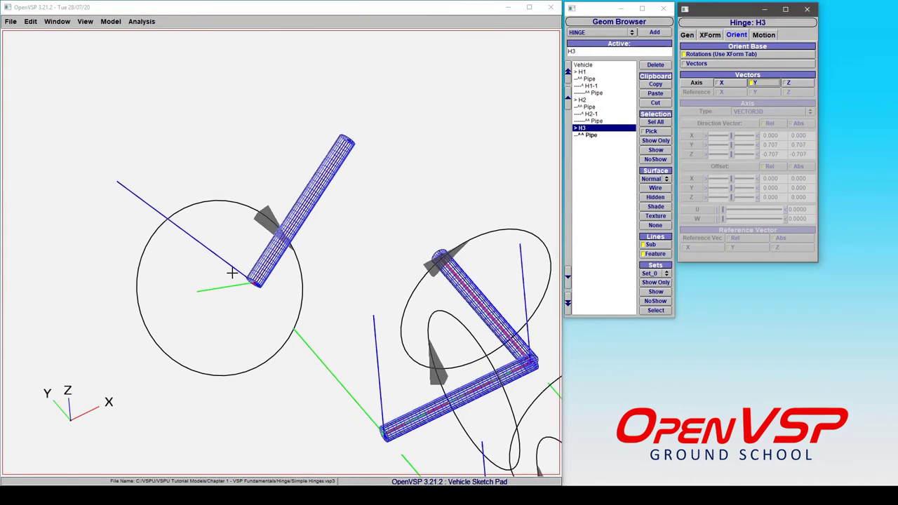
pyautogui.moveTo(239, 276); pyautogui.dragTo(345, 260)
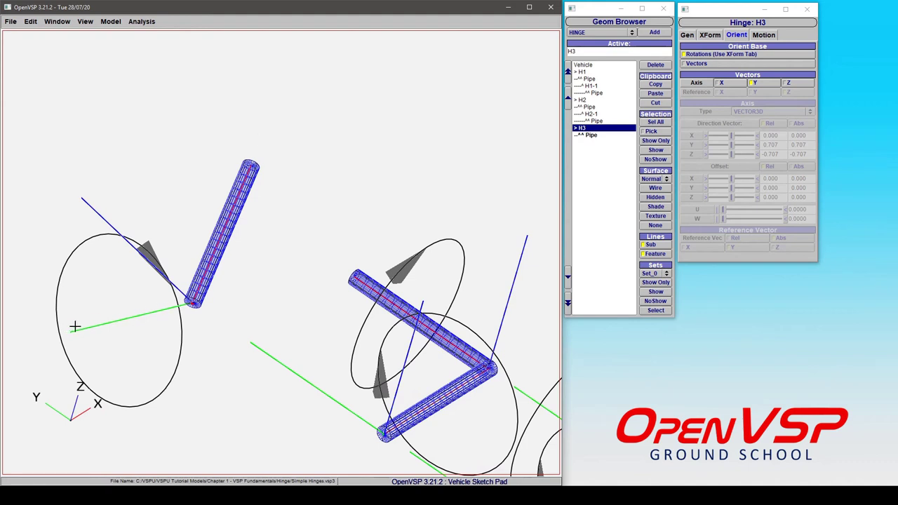
pyautogui.click(708, 35)
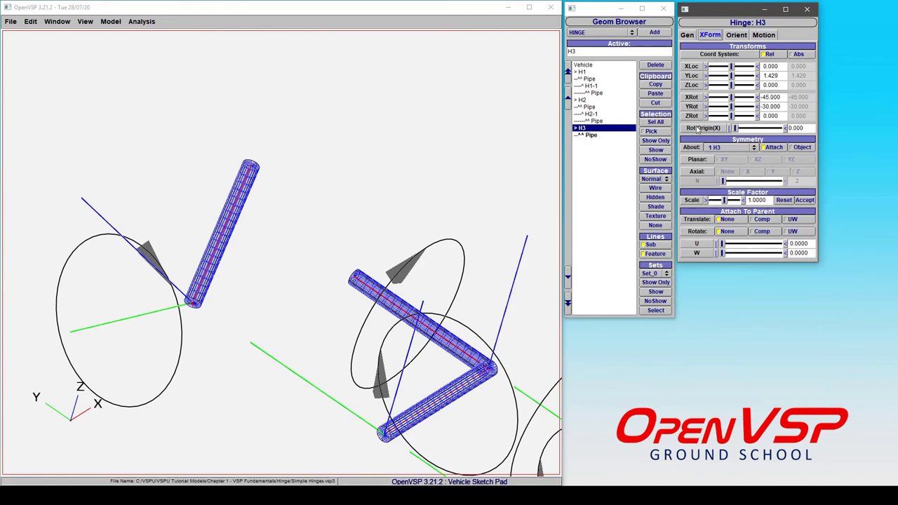
pyautogui.moveTo(135, 299); pyautogui.dragTo(250, 289)
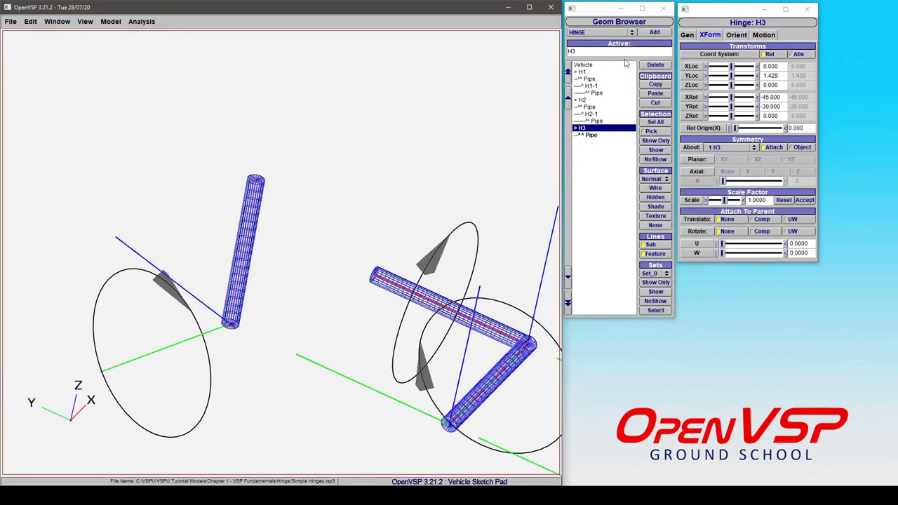
pyautogui.click(771, 35)
pyautogui.moveTo(762, 115)
pyautogui.mouseDown()
pyautogui.moveTo(770, 117)
pyautogui.moveTo(760, 118)
pyautogui.mouseUp()
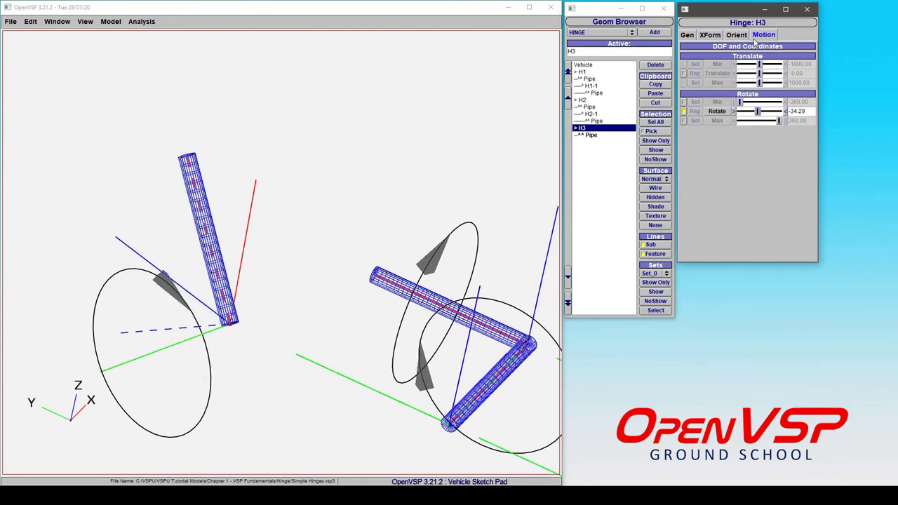
# Cycle H3's rotation axis through Z, Y and X, ending on Y (0.000, 0.707, -0.707).
pyautogui.click(737, 35)
pyautogui.click(791, 84)
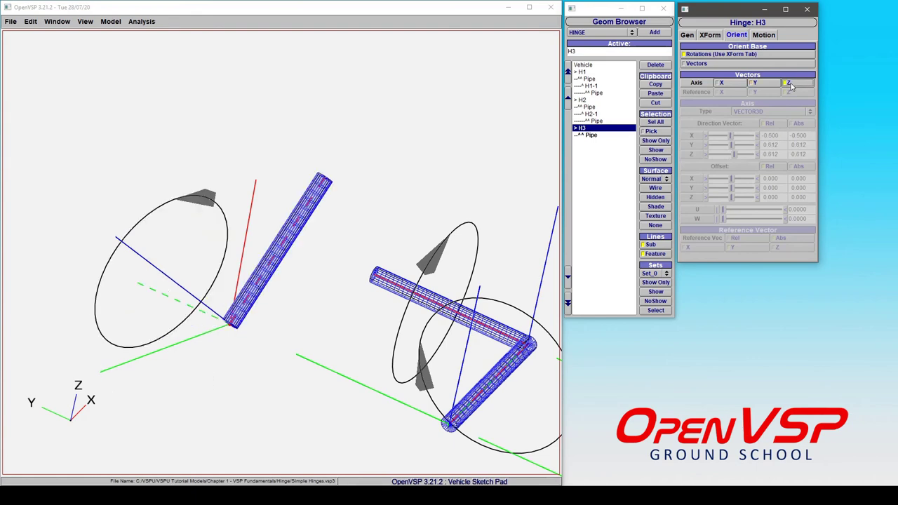
pyautogui.click(756, 84)
pyautogui.click(736, 85)
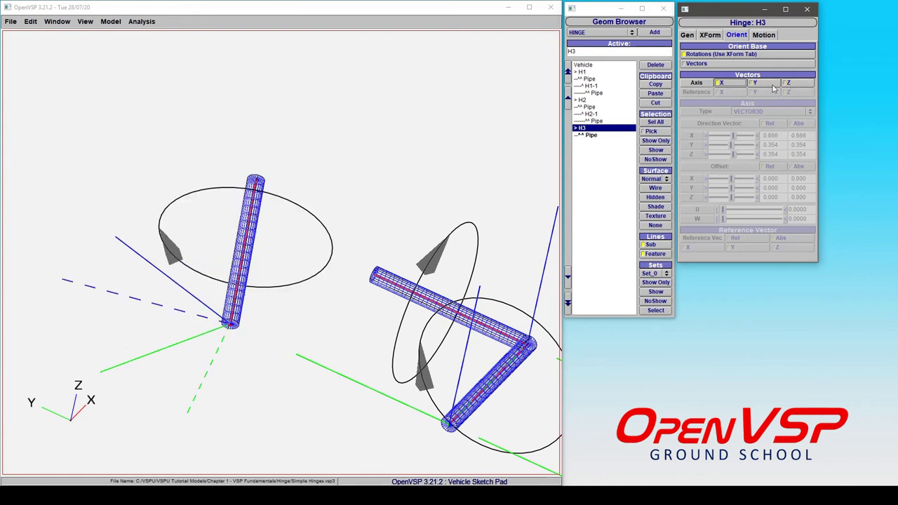
pyautogui.click(754, 83)
pyautogui.click(788, 83)
pyautogui.click(754, 83)
pyautogui.click(787, 84)
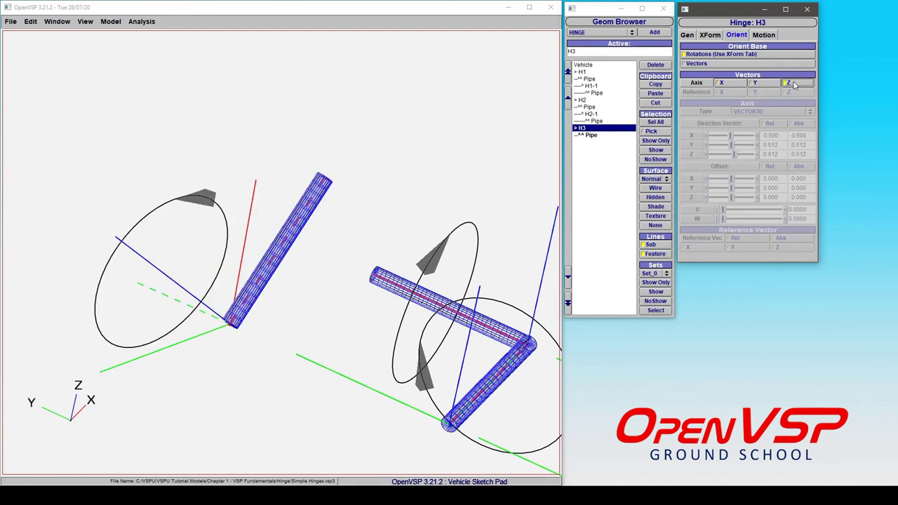
pyautogui.click(755, 83)
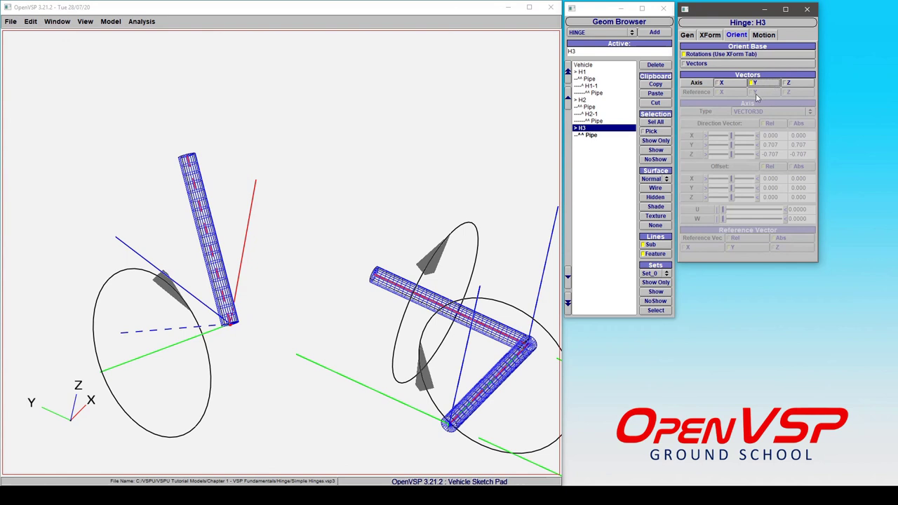